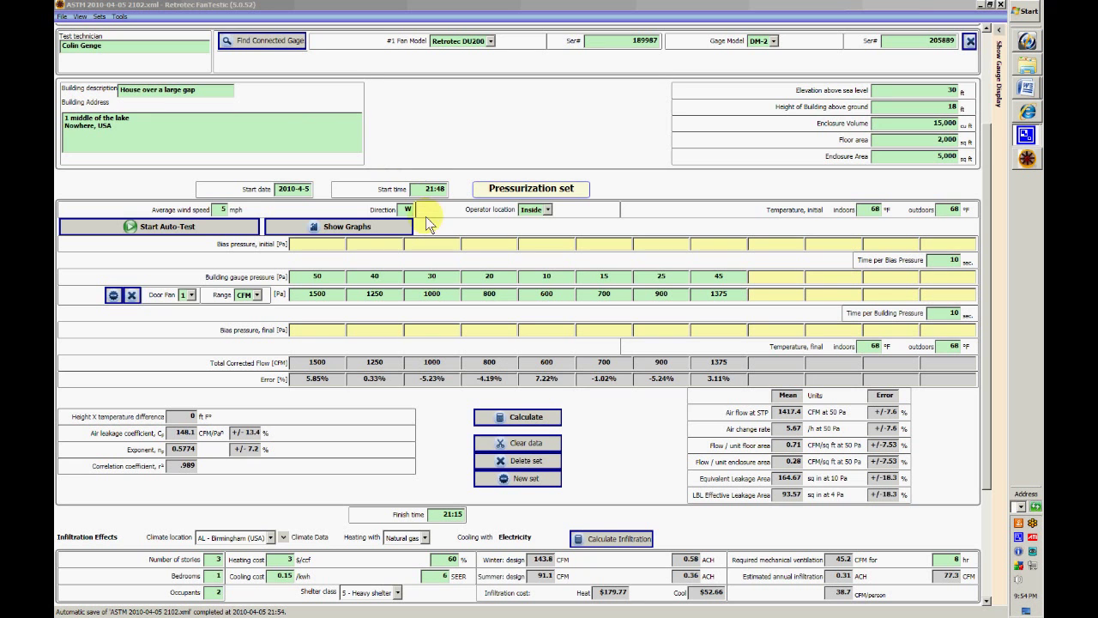
Show the building gauge pressure and flow graphs, reposition their window to compare with the test data, and close it.
{"action": "left_click", "coordinate": [358, 235]}
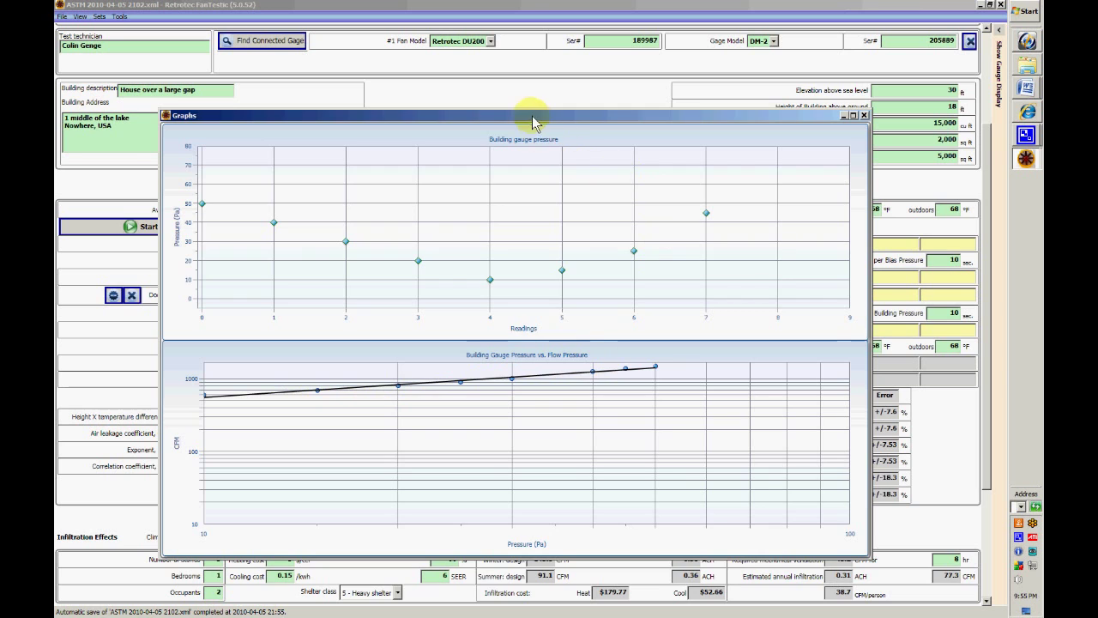
{"action": "left_click_drag", "start_coordinate": [533, 121], "coordinate": [674, 440]}
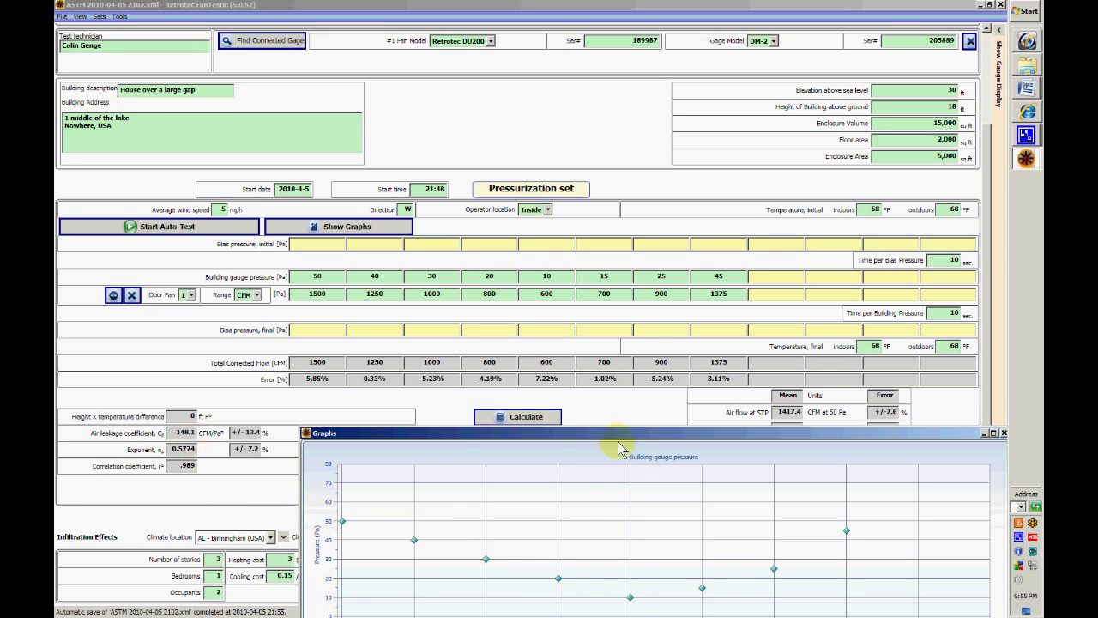
{"action": "left_click_drag", "start_coordinate": [607, 434], "coordinate": [422, 96]}
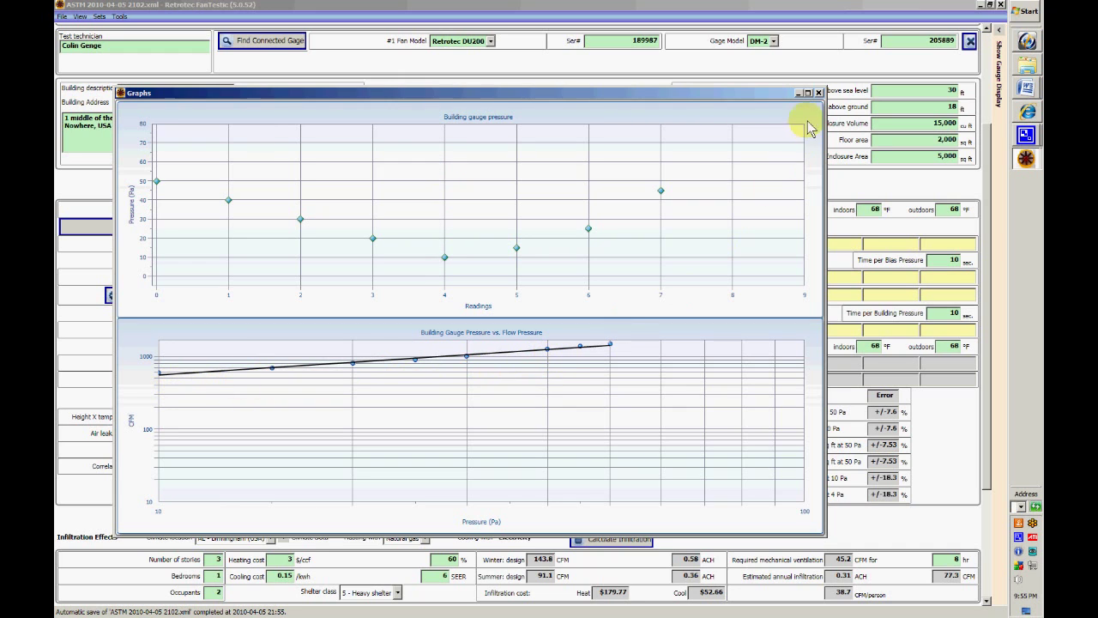
{"action": "left_click", "coordinate": [818, 93]}
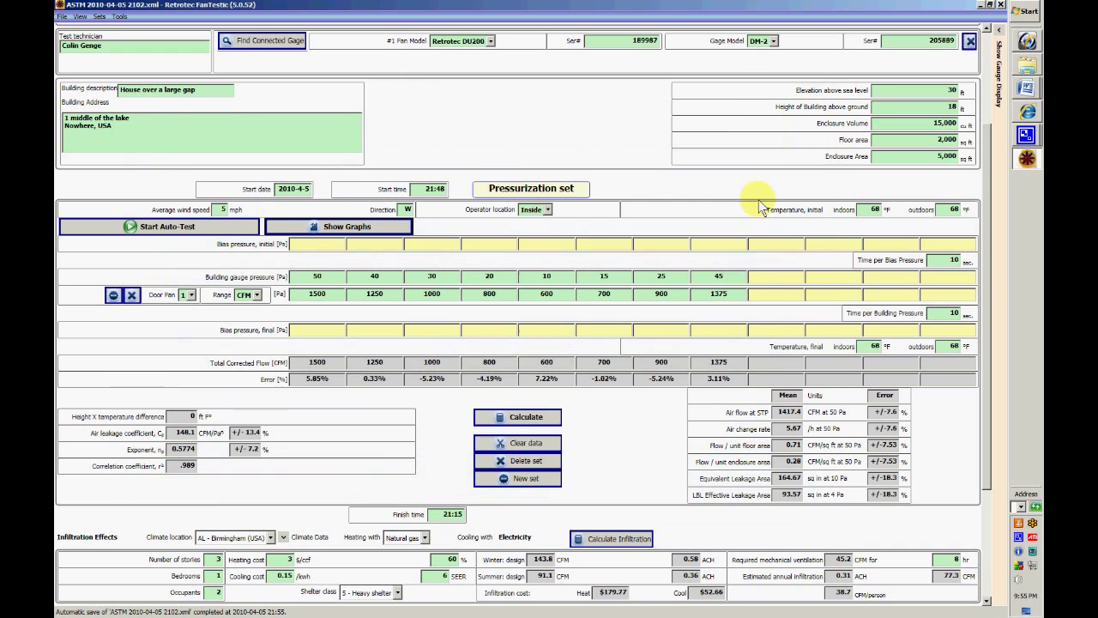
Save the current test file and exit the program.
{"action": "left_click", "coordinate": [62, 17]}
{"action": "left_click", "coordinate": [72, 49]}
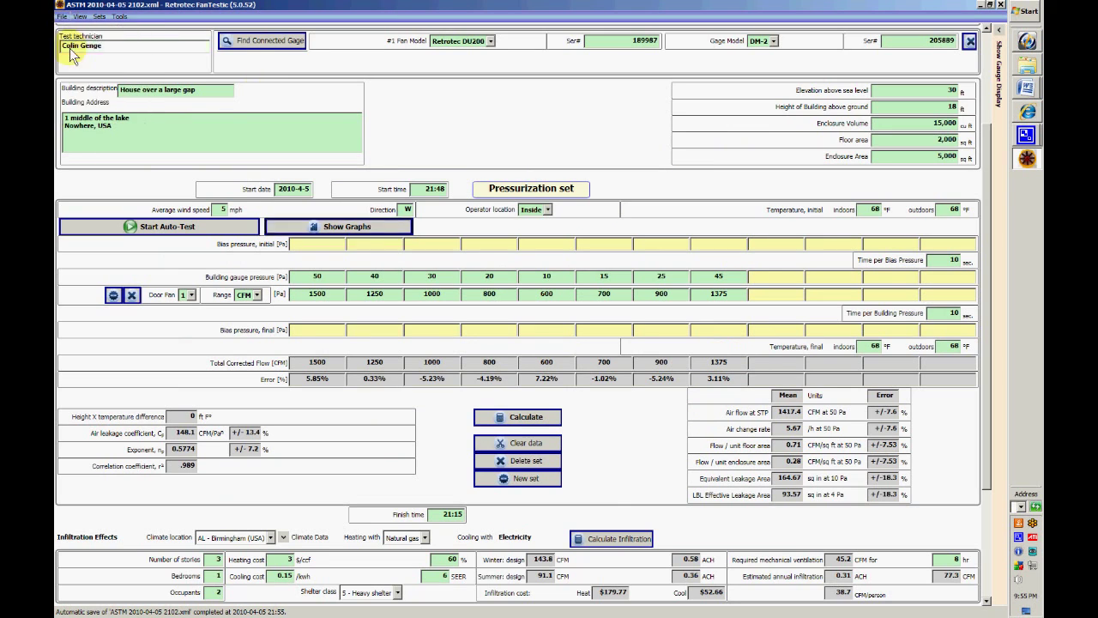
{"action": "left_click", "coordinate": [62, 17]}
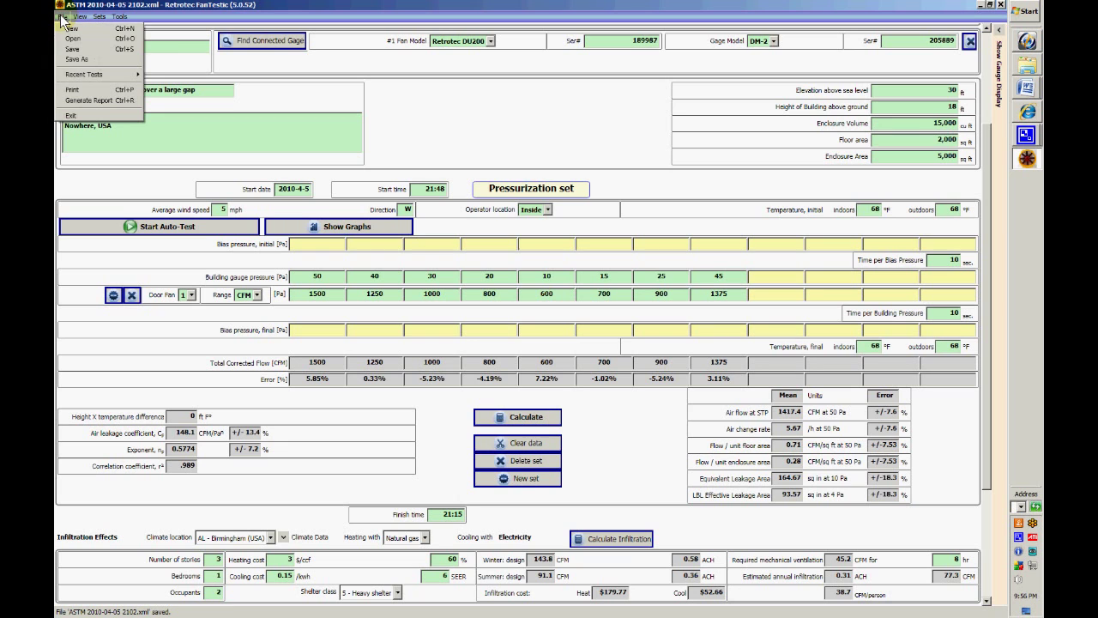
{"action": "left_click", "coordinate": [85, 117]}
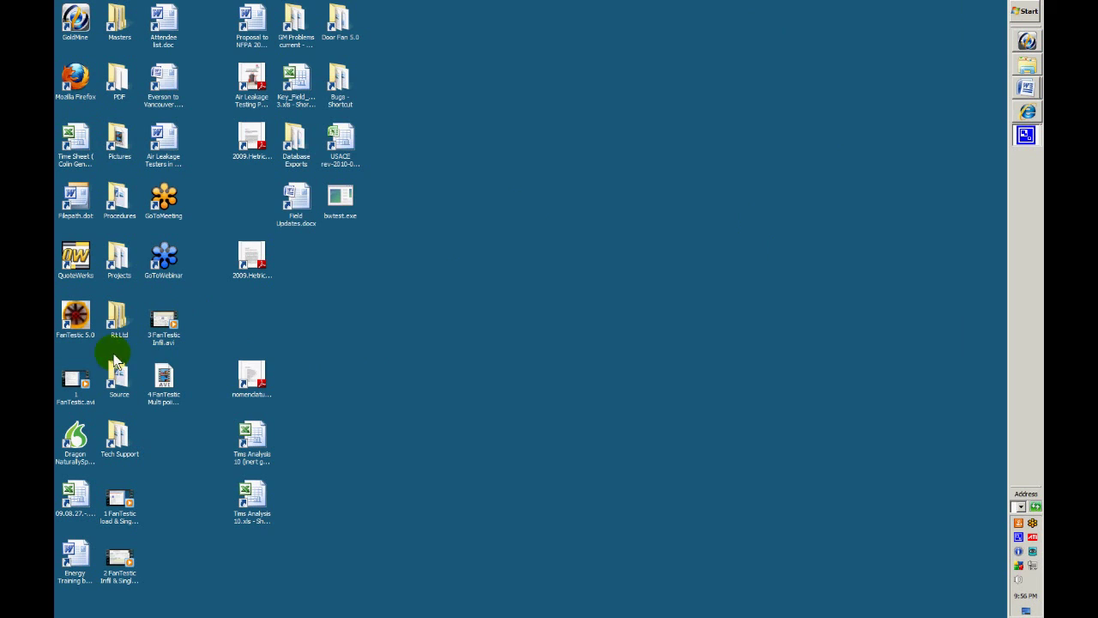
Relaunch FanTestic, reopen ASTM 2010-04-05 2102.xml from the test history, and review its data in a maximized window.
{"action": "double_click", "coordinate": [84, 321]}
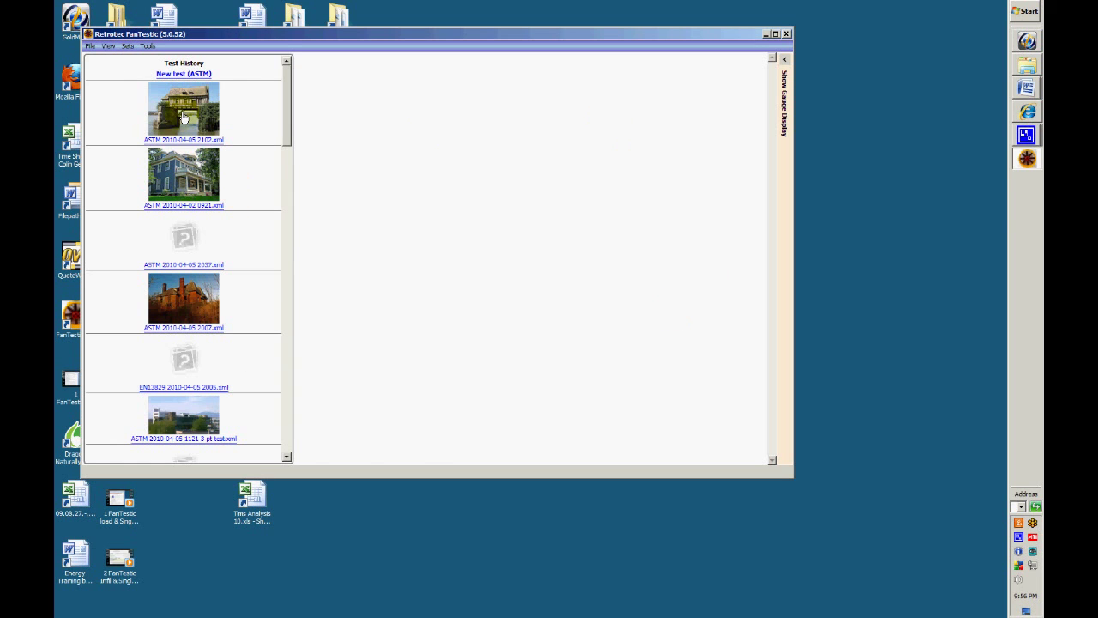
{"action": "left_click", "coordinate": [774, 34]}
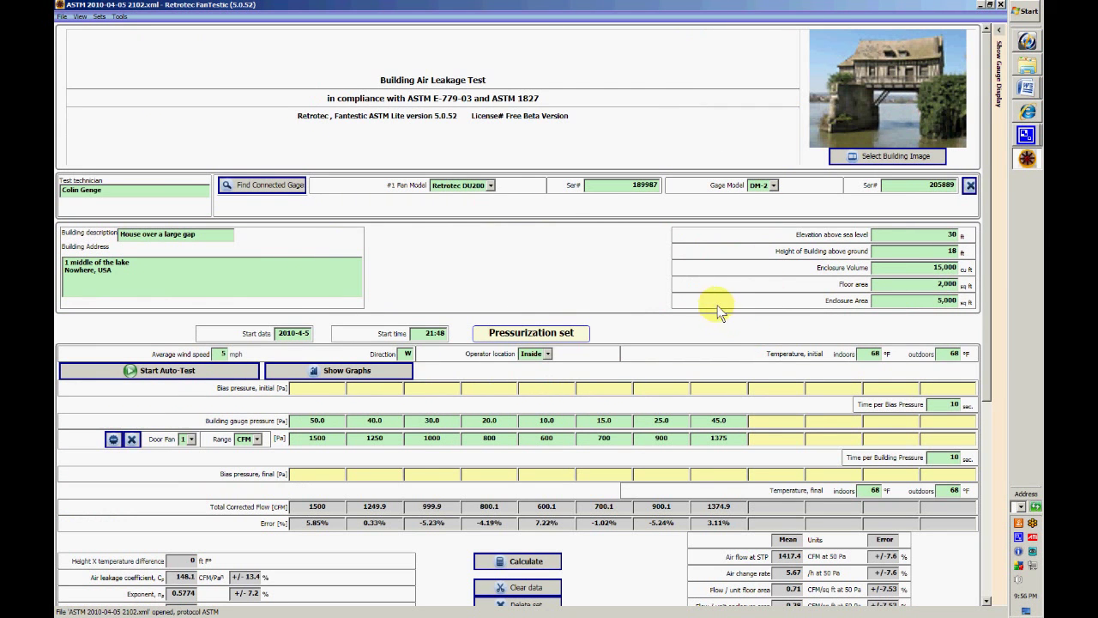
{"action": "scroll", "coordinate": [715, 304], "scroll_direction": "down", "scroll_amount": 4}
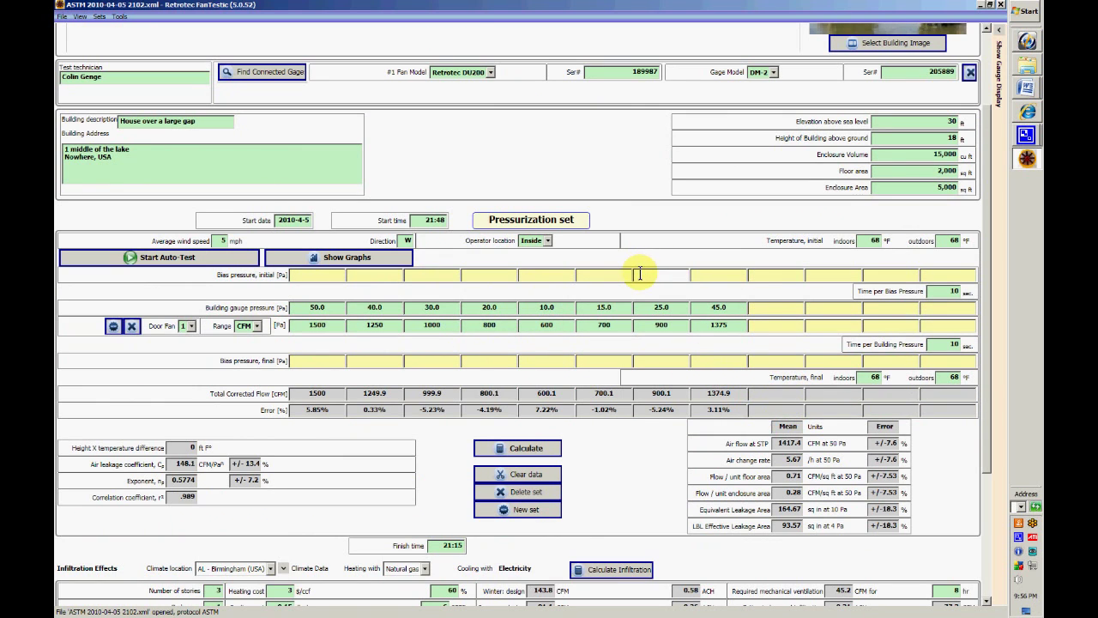
{"action": "scroll", "coordinate": [640, 271], "scroll_direction": "up", "scroll_amount": 1}
{"action": "scroll", "coordinate": [641, 271], "scroll_direction": "up", "scroll_amount": 3}
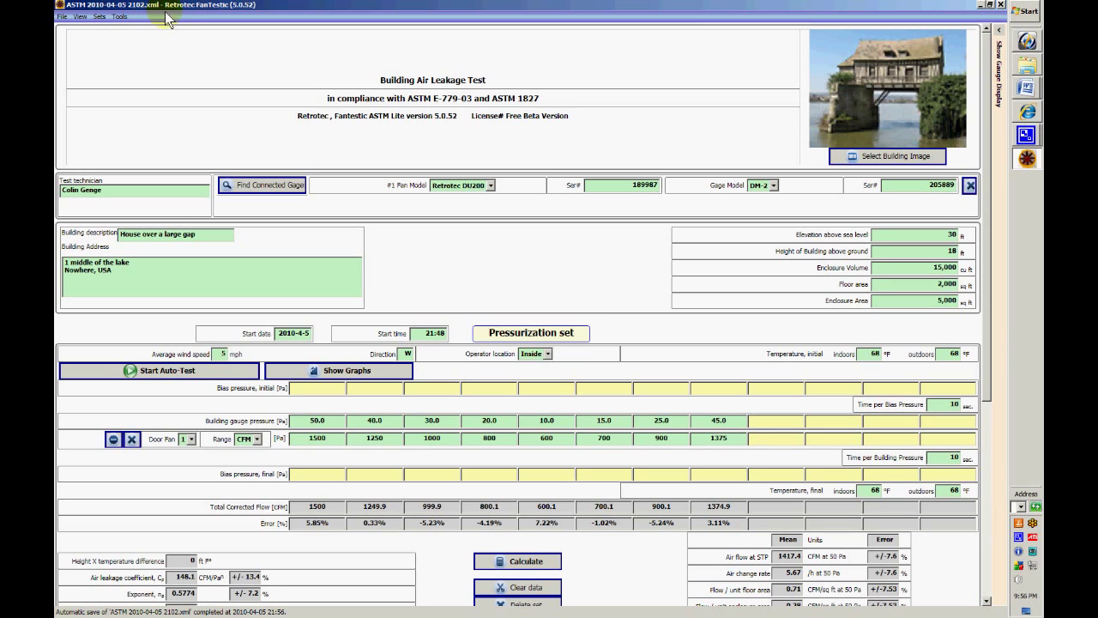
{"action": "left_click", "coordinate": [62, 17]}
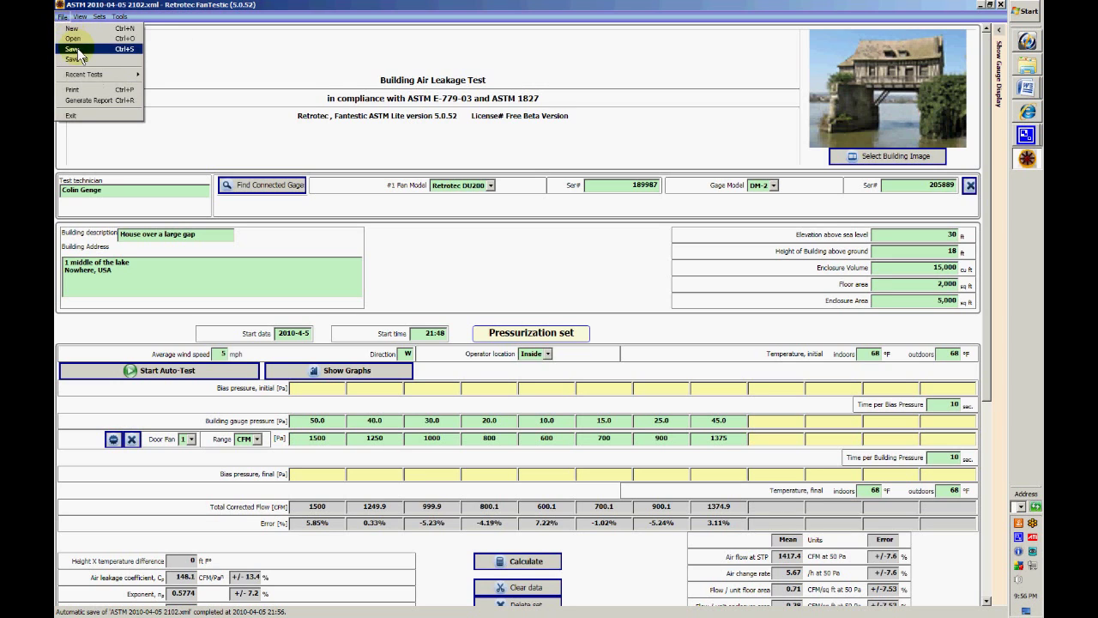
{"action": "left_click", "coordinate": [73, 43]}
{"action": "left_click", "coordinate": [63, 17]}
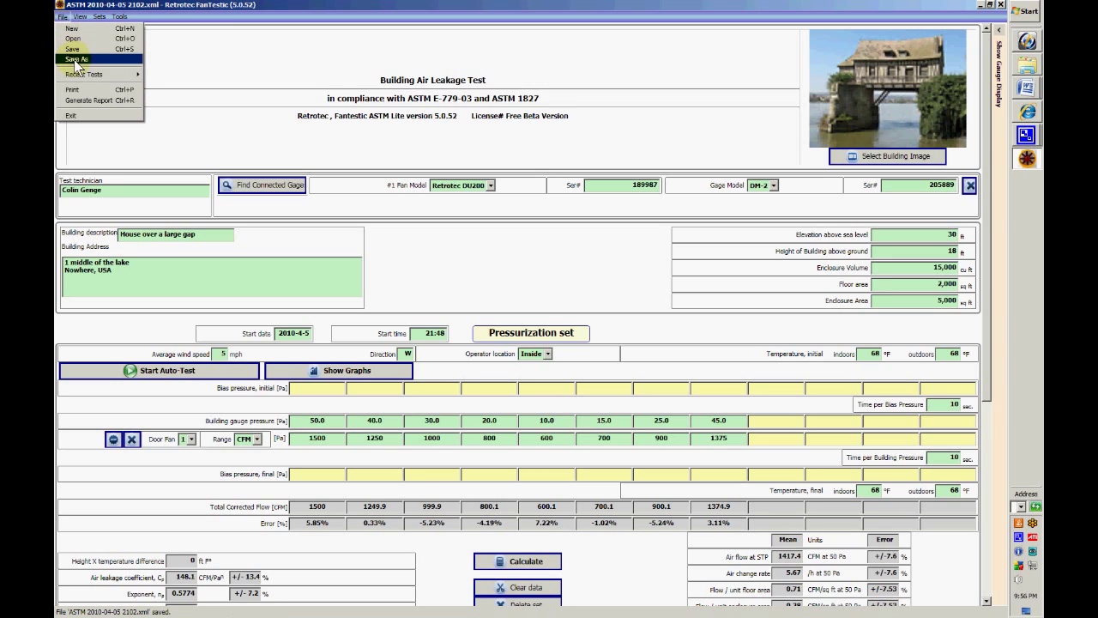
{"action": "left_click", "coordinate": [75, 57]}
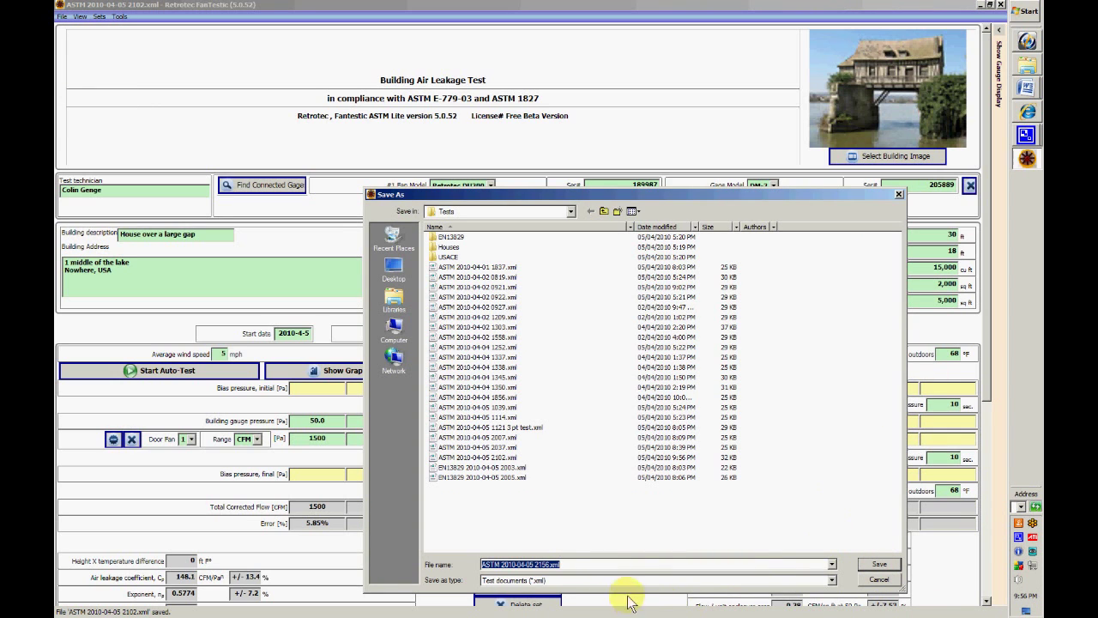
{"action": "left_click", "coordinate": [549, 566]}
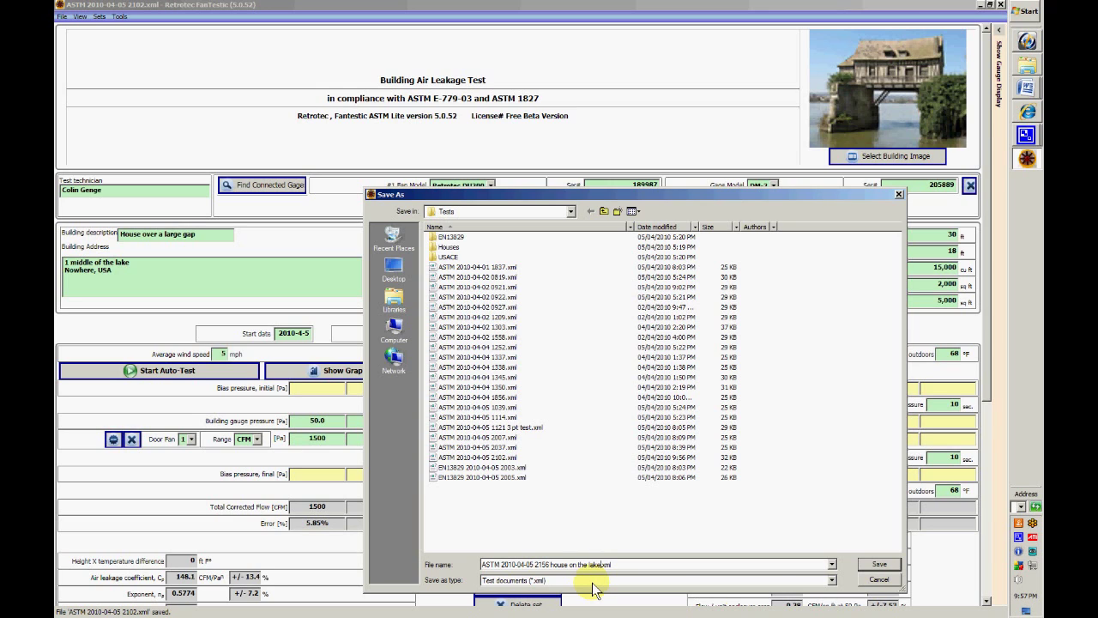
{"action": "left_click", "coordinate": [878, 564]}
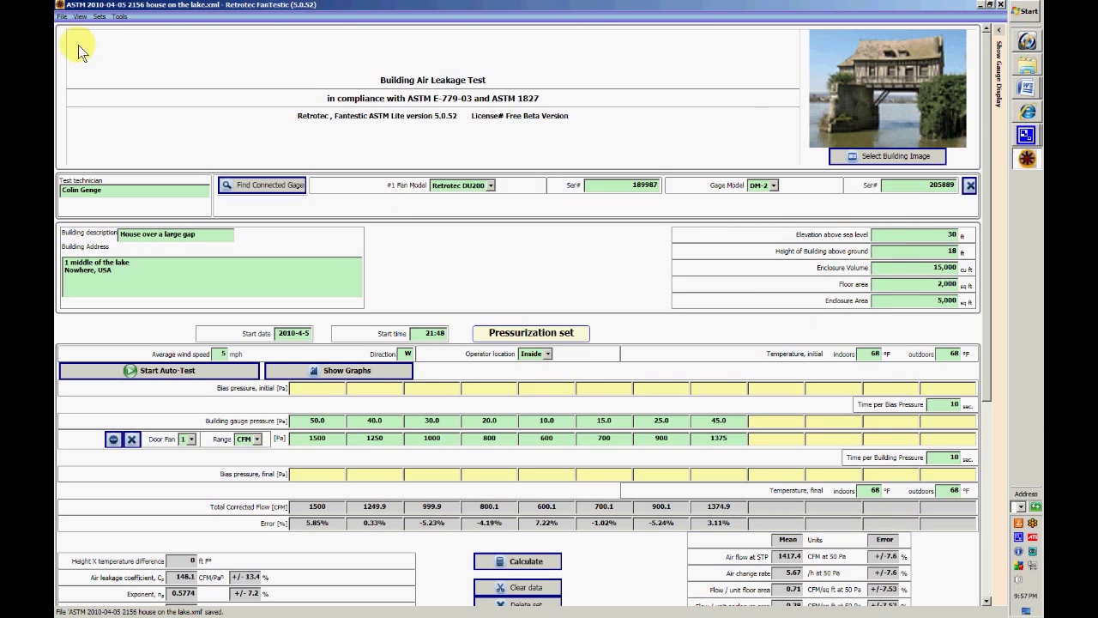
Browse the saved test files in the Open dialog, sorted by name in descending order, without opening any.
{"action": "left_click", "coordinate": [62, 17]}
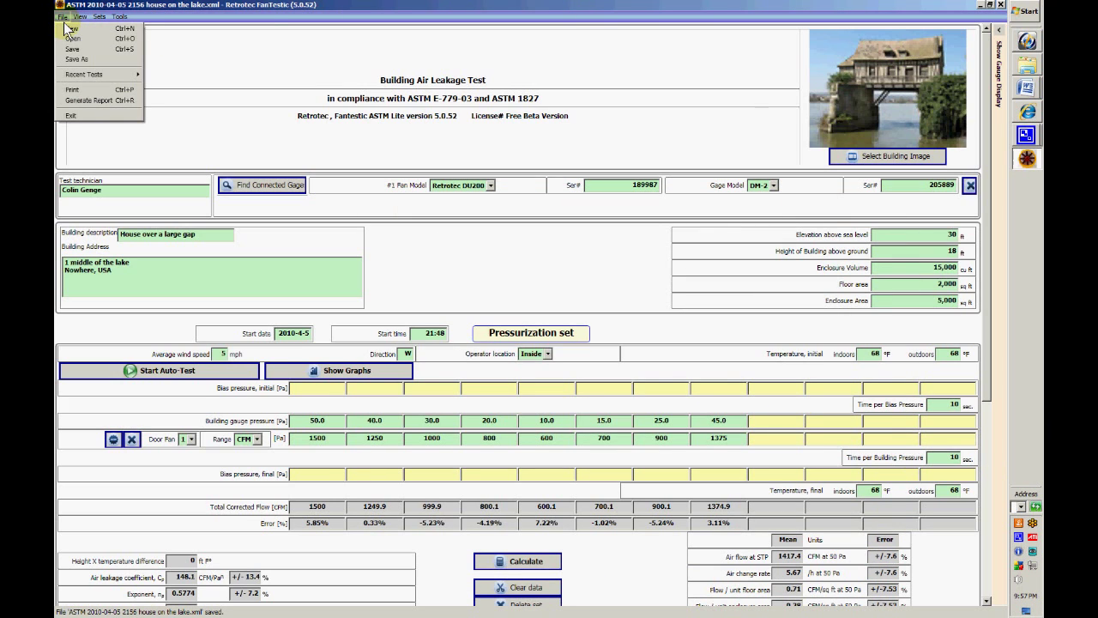
{"action": "left_click", "coordinate": [73, 38]}
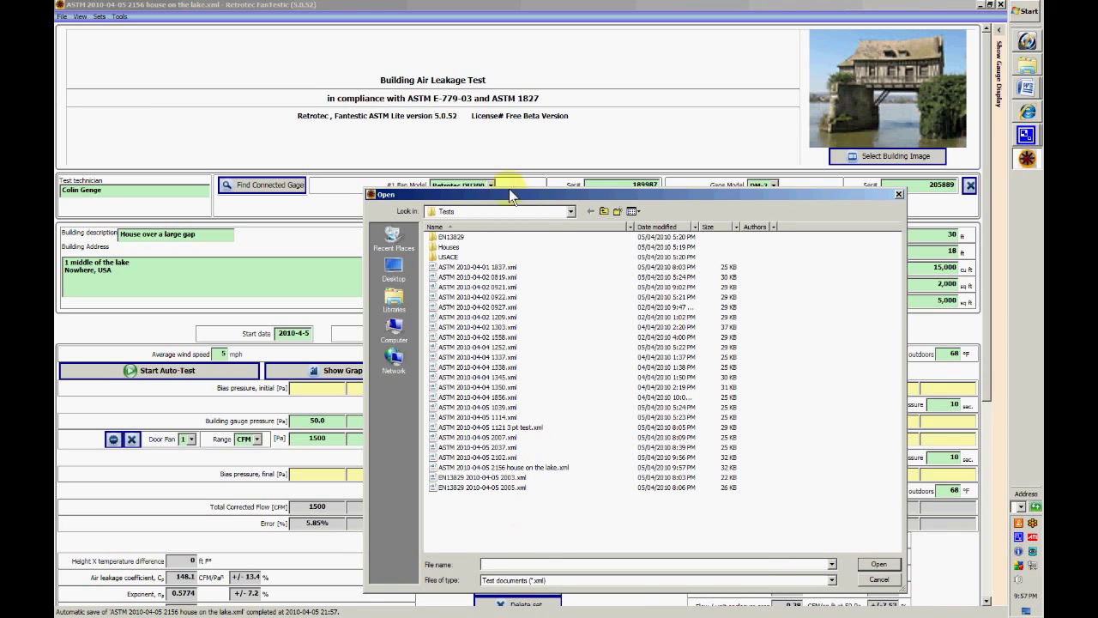
{"action": "left_click", "coordinate": [492, 227]}
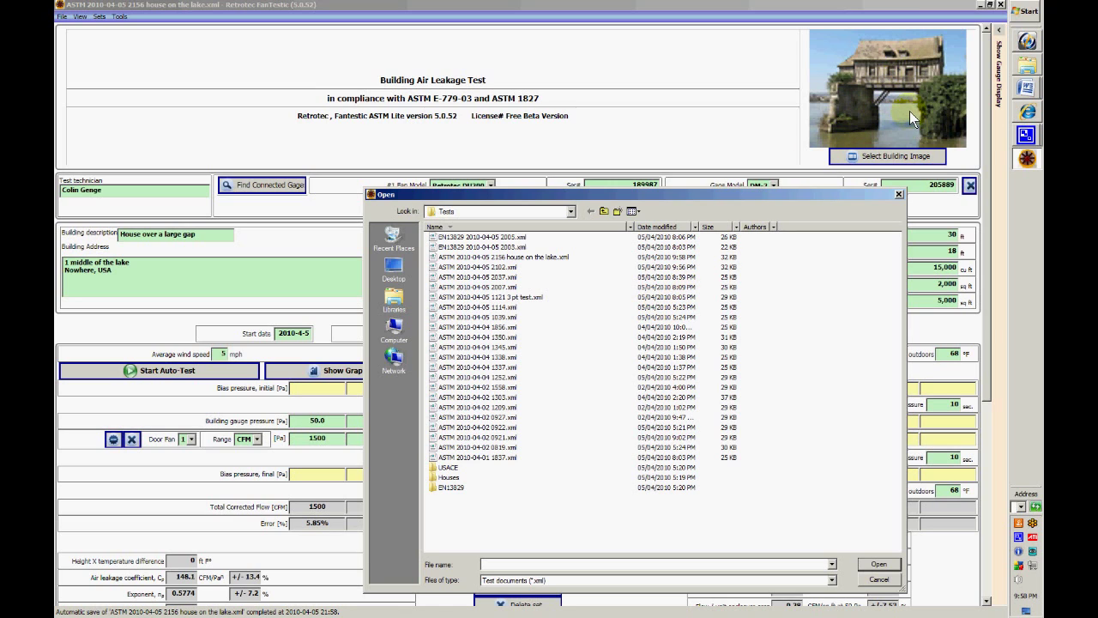
{"action": "left_click", "coordinate": [898, 194]}
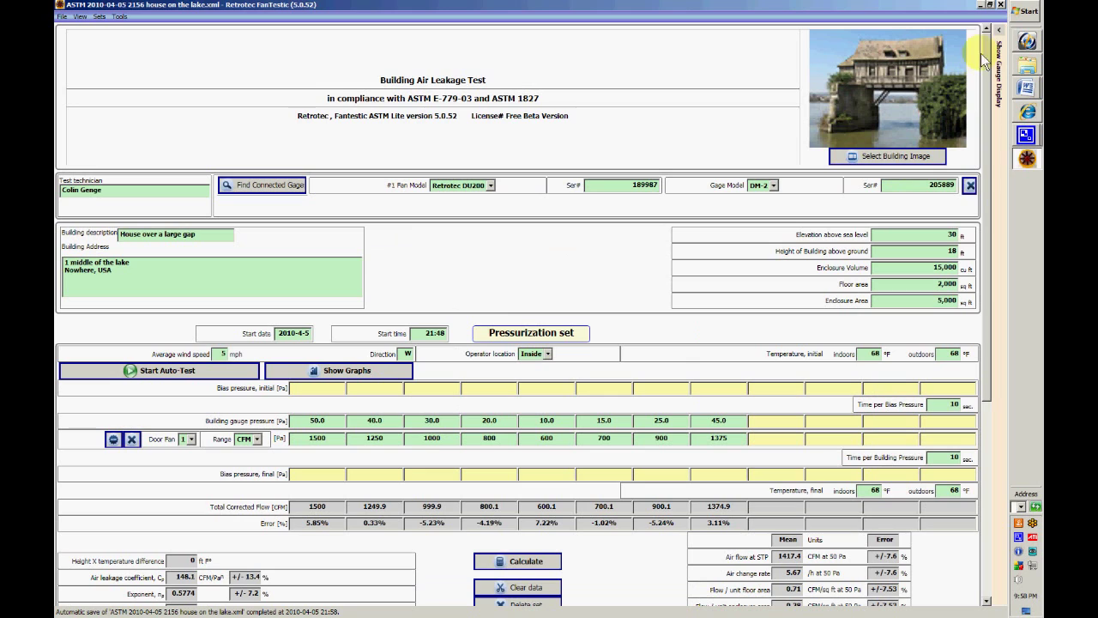
{"action": "left_click", "coordinate": [1000, 6]}
{"action": "double_click", "coordinate": [75, 318]}
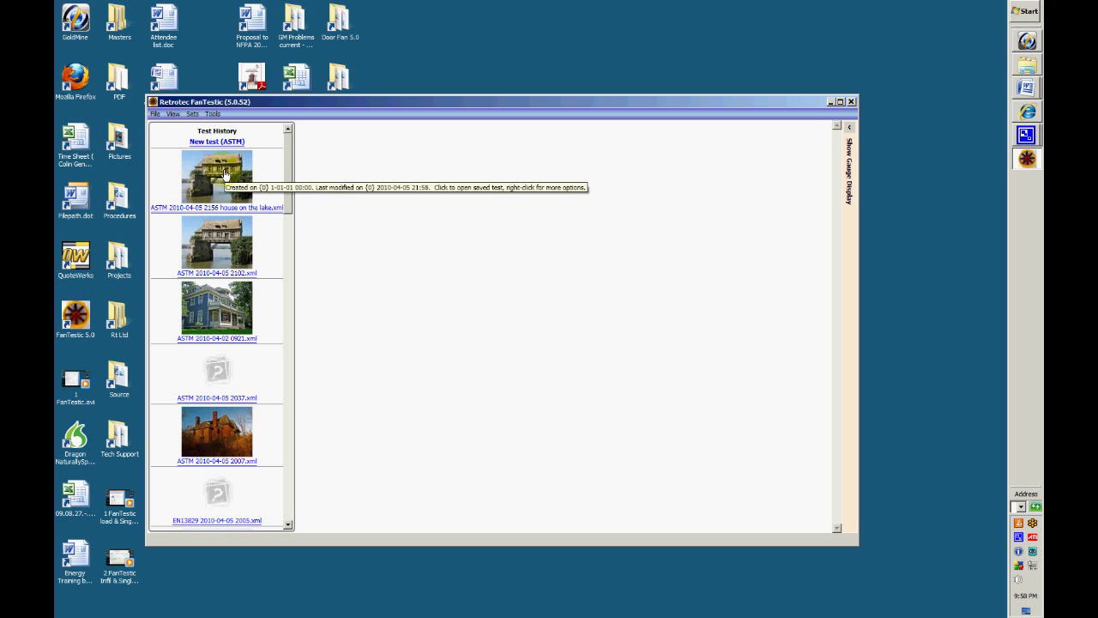
{"action": "left_click", "coordinate": [224, 174]}
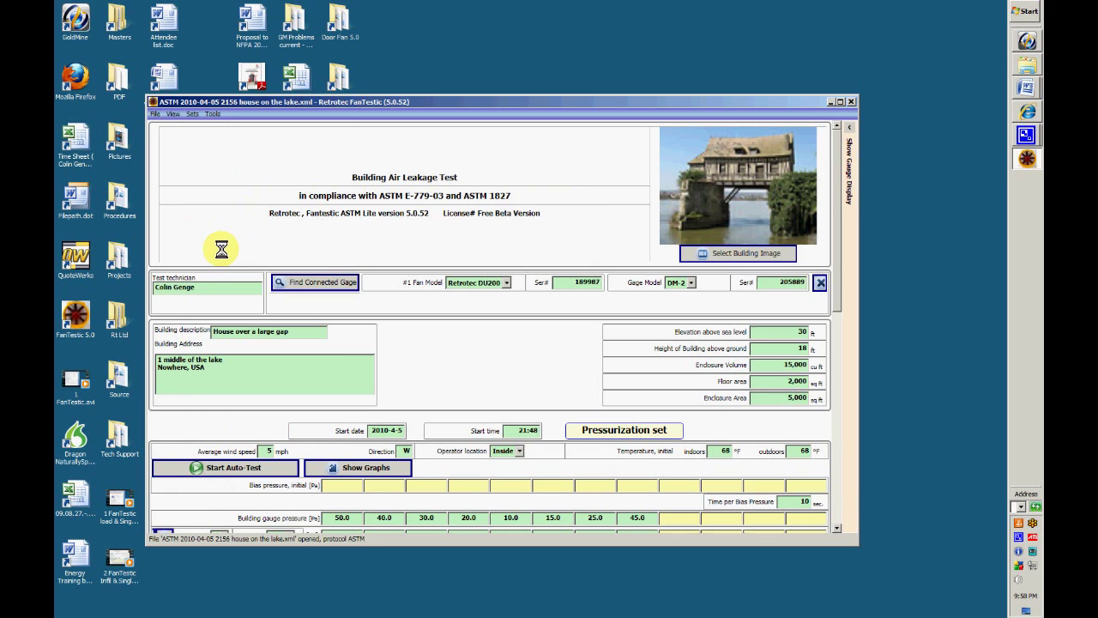
View the Tests folder's files in the Open dialog, agreeing to lose unsaved changes, and dismiss it without choosing a file.
{"action": "left_click", "coordinate": [155, 114]}
{"action": "left_click", "coordinate": [164, 126]}
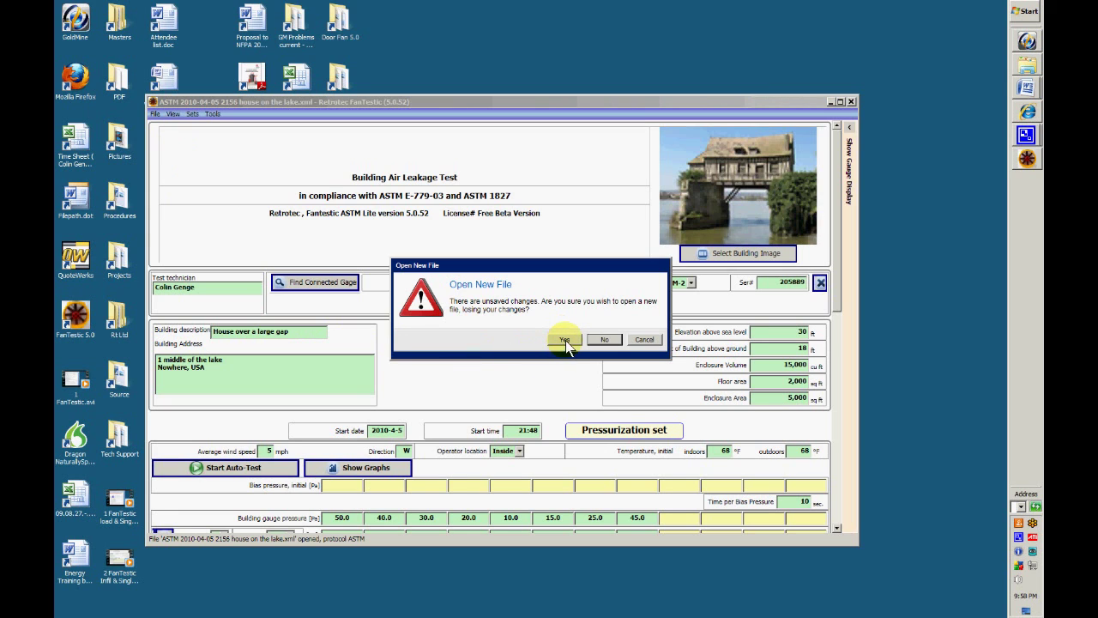
{"action": "left_click", "coordinate": [568, 341]}
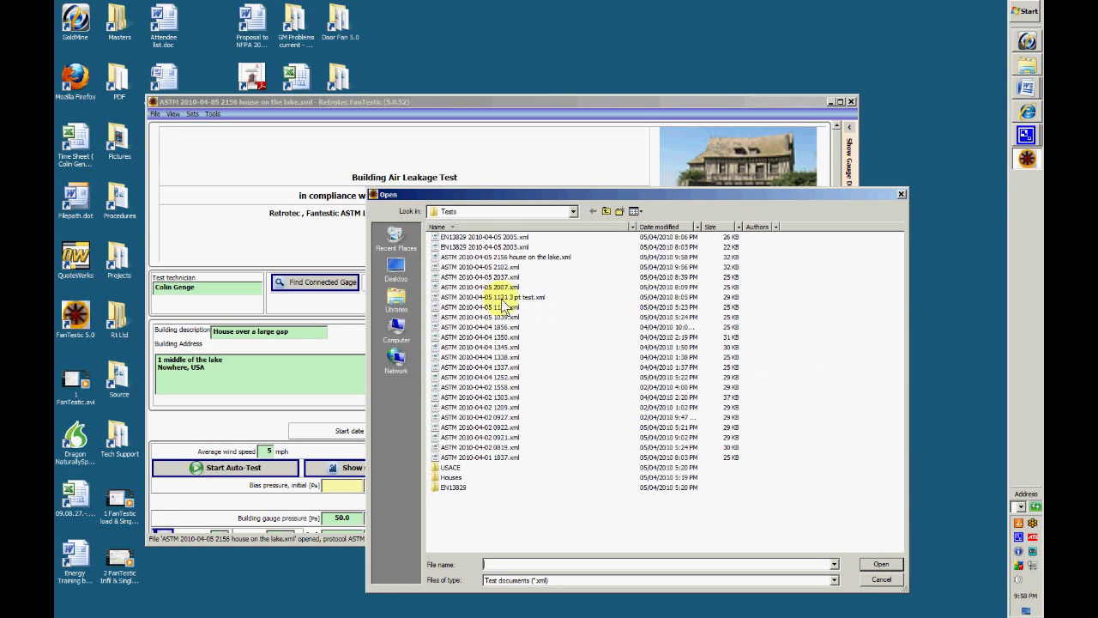
{"action": "left_click", "coordinate": [901, 195]}
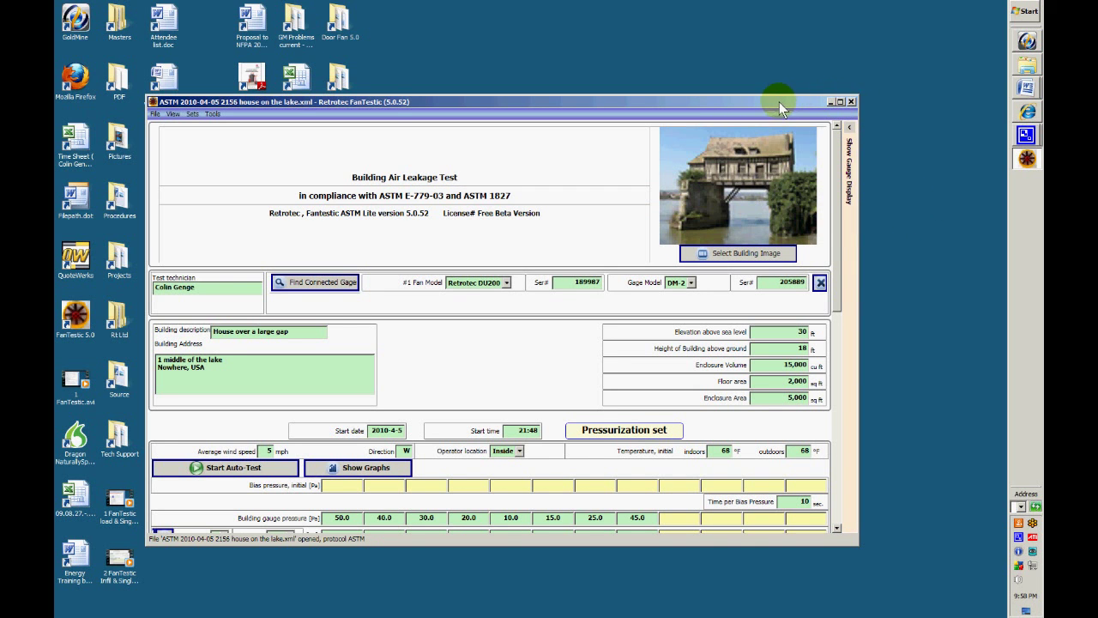
Maximize the test window, exit with the changes saved, and launch FanTestic again.
{"action": "left_click_drag", "start_coordinate": [779, 102], "coordinate": [692, 18]}
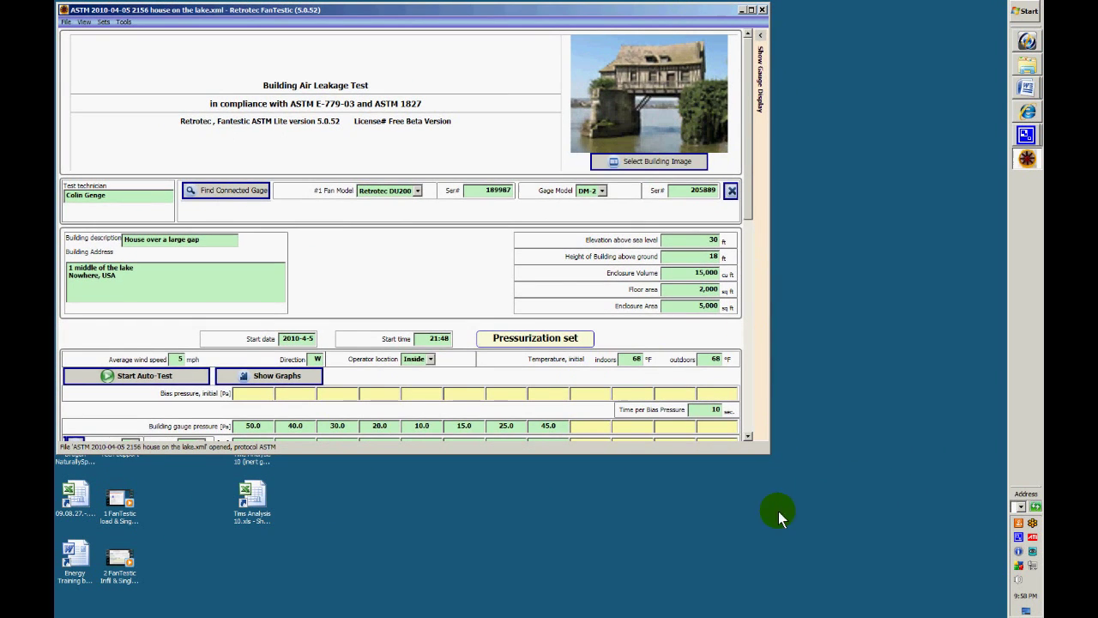
{"action": "left_click", "coordinate": [751, 10]}
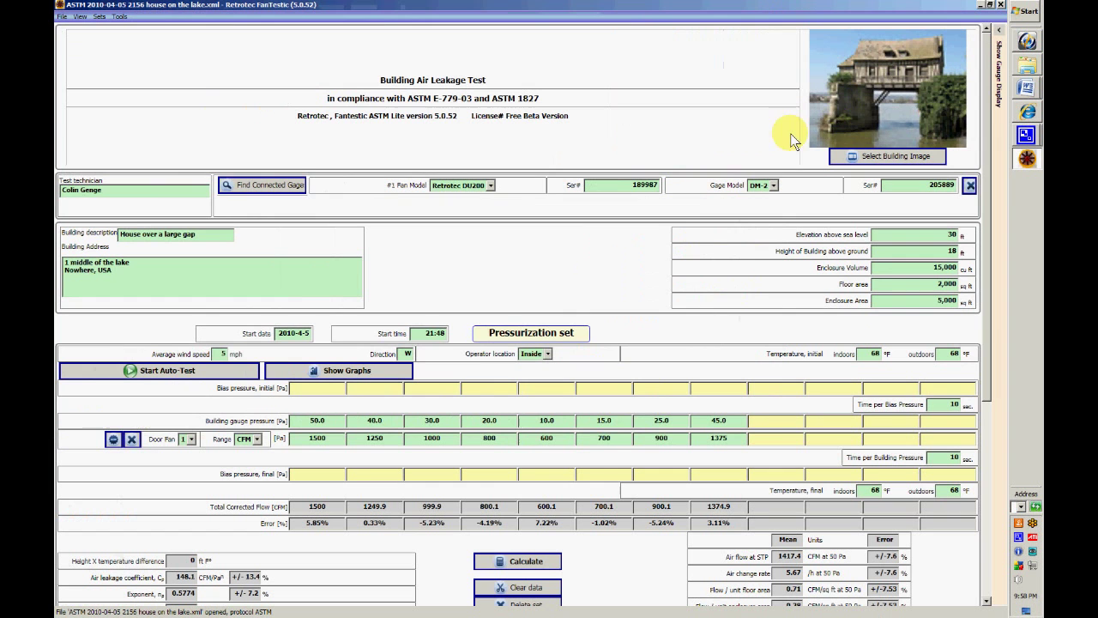
{"action": "left_click", "coordinate": [1000, 4]}
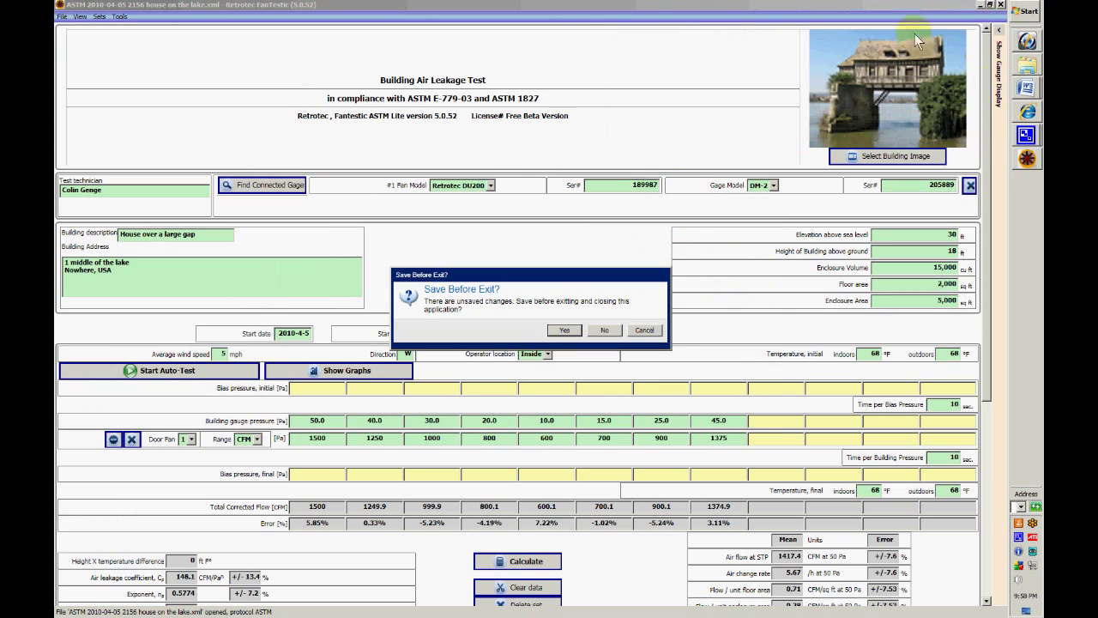
{"action": "left_click", "coordinate": [566, 331]}
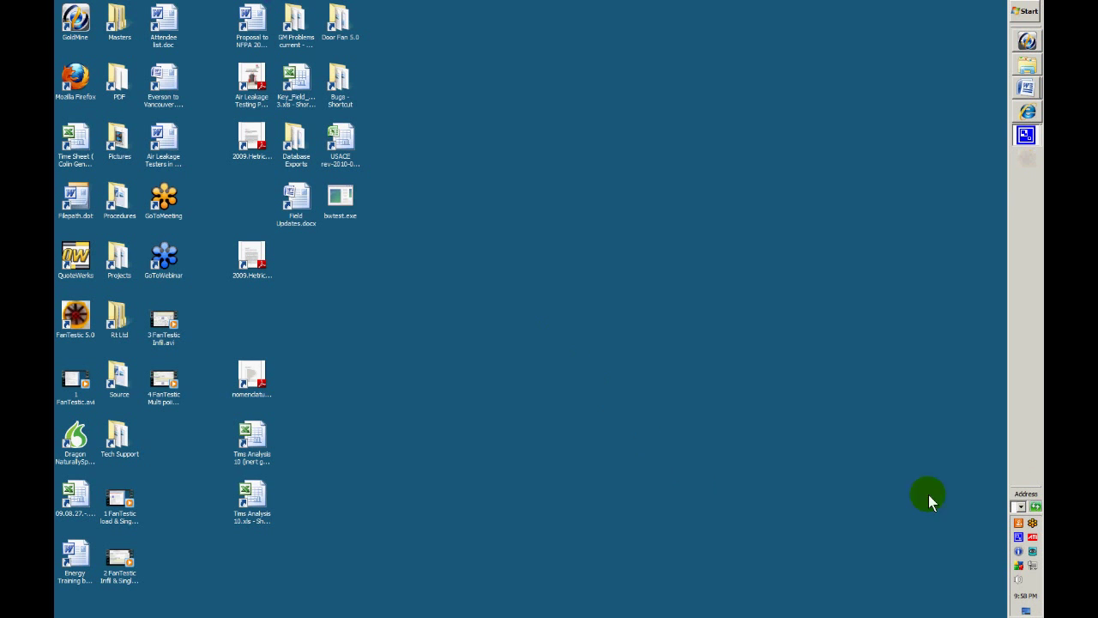
{"action": "double_click", "coordinate": [74, 313]}
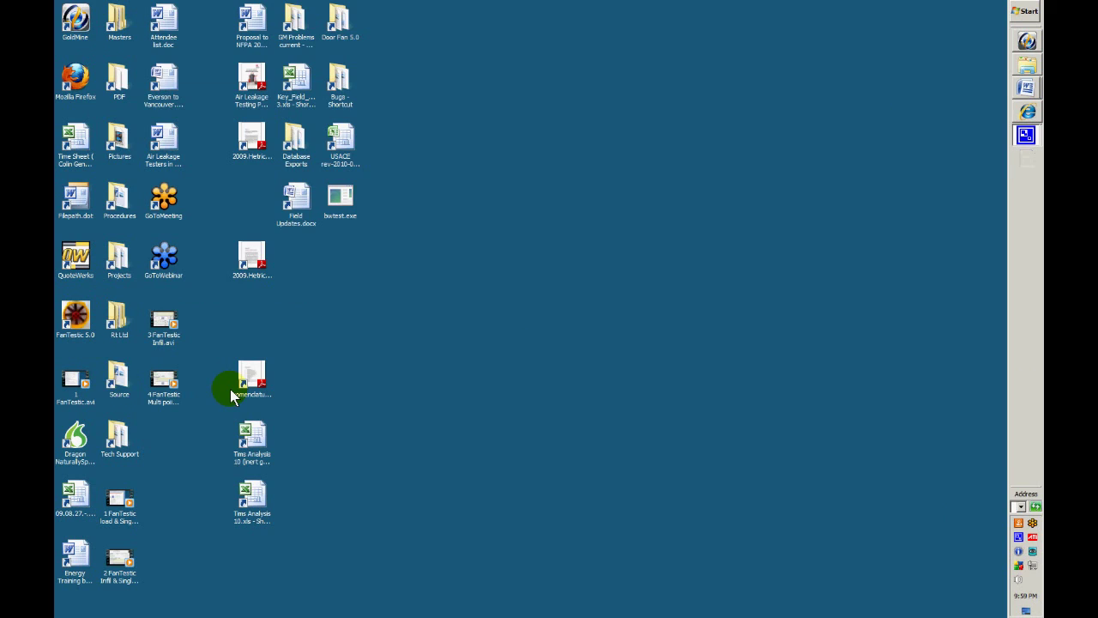